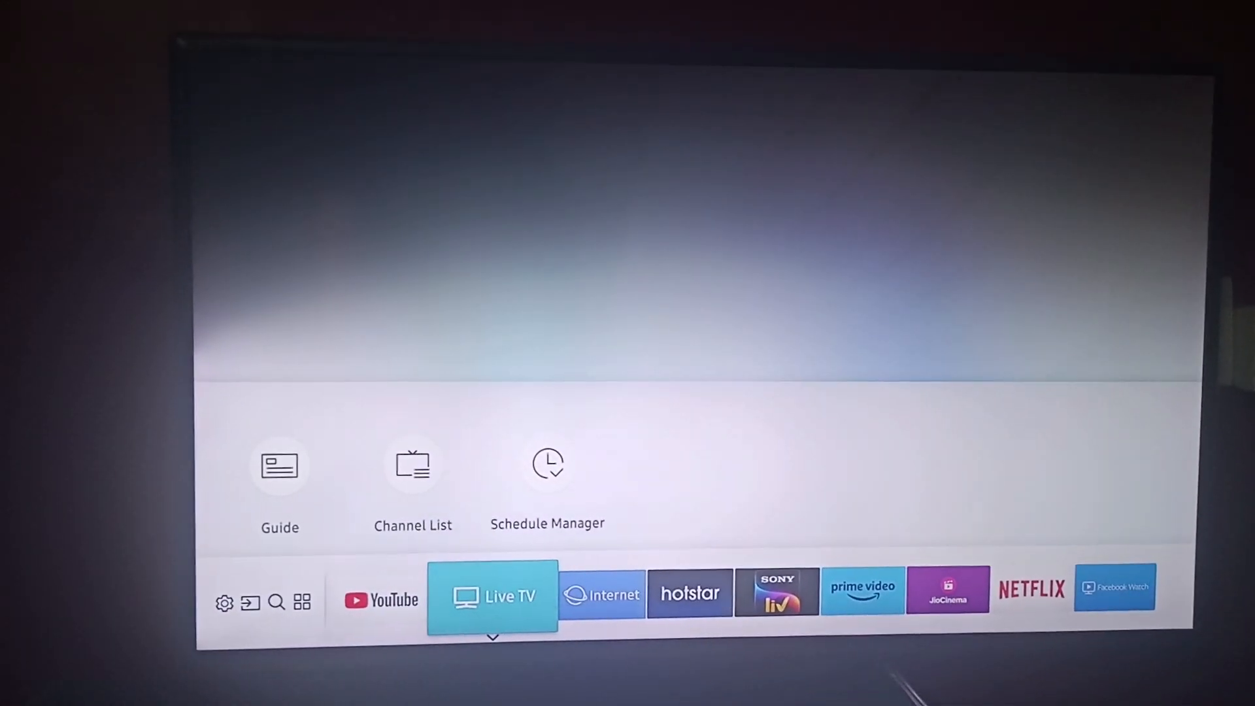
pyautogui.press('Right')
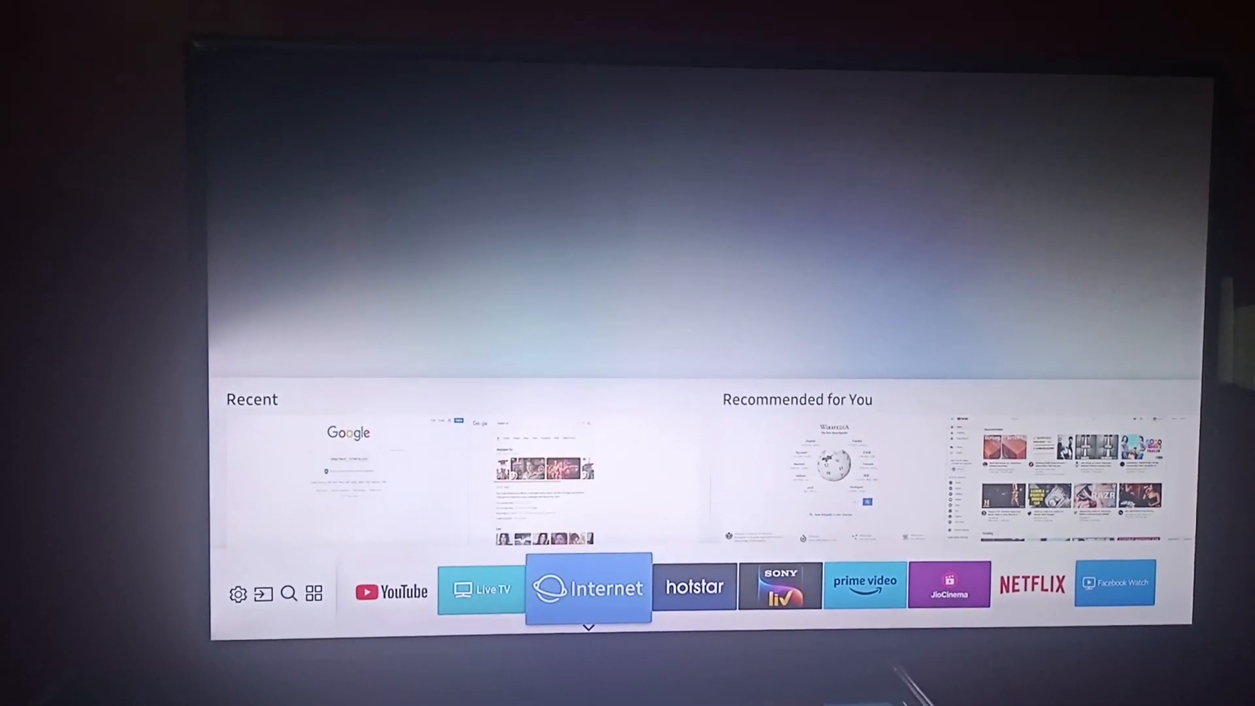
pyautogui.press('Up')
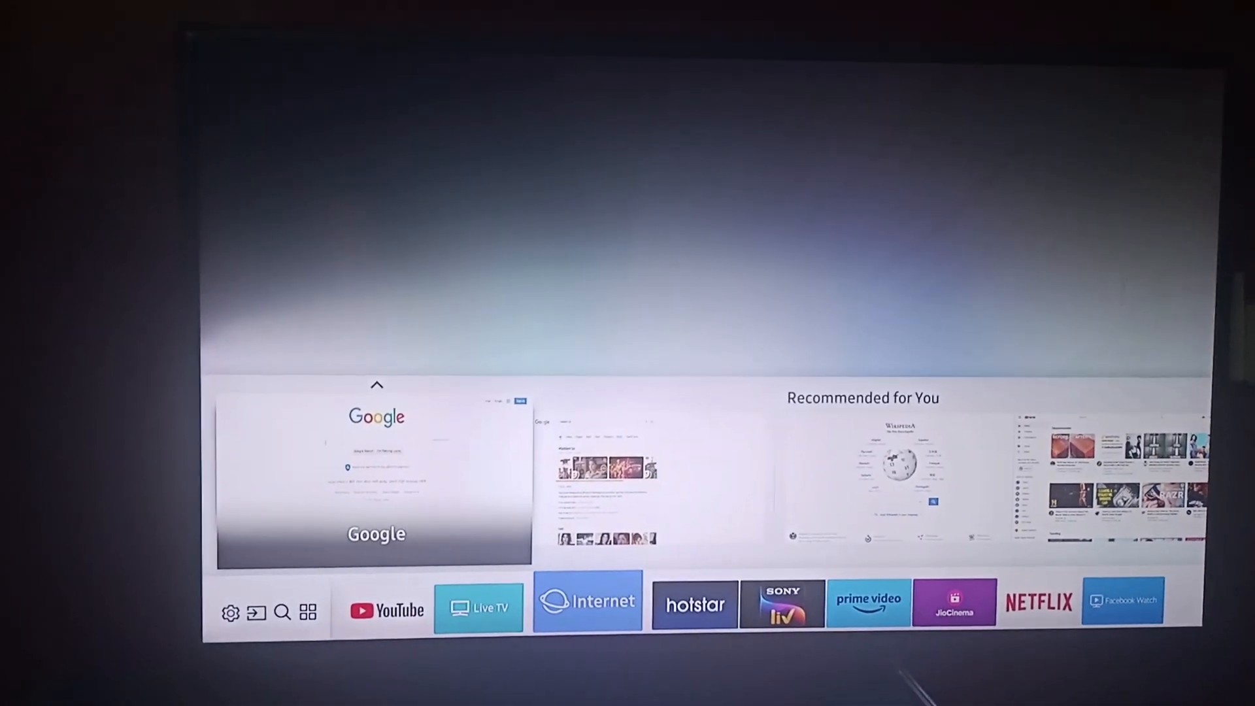
pyautogui.press('Right')
pyautogui.press('Right')
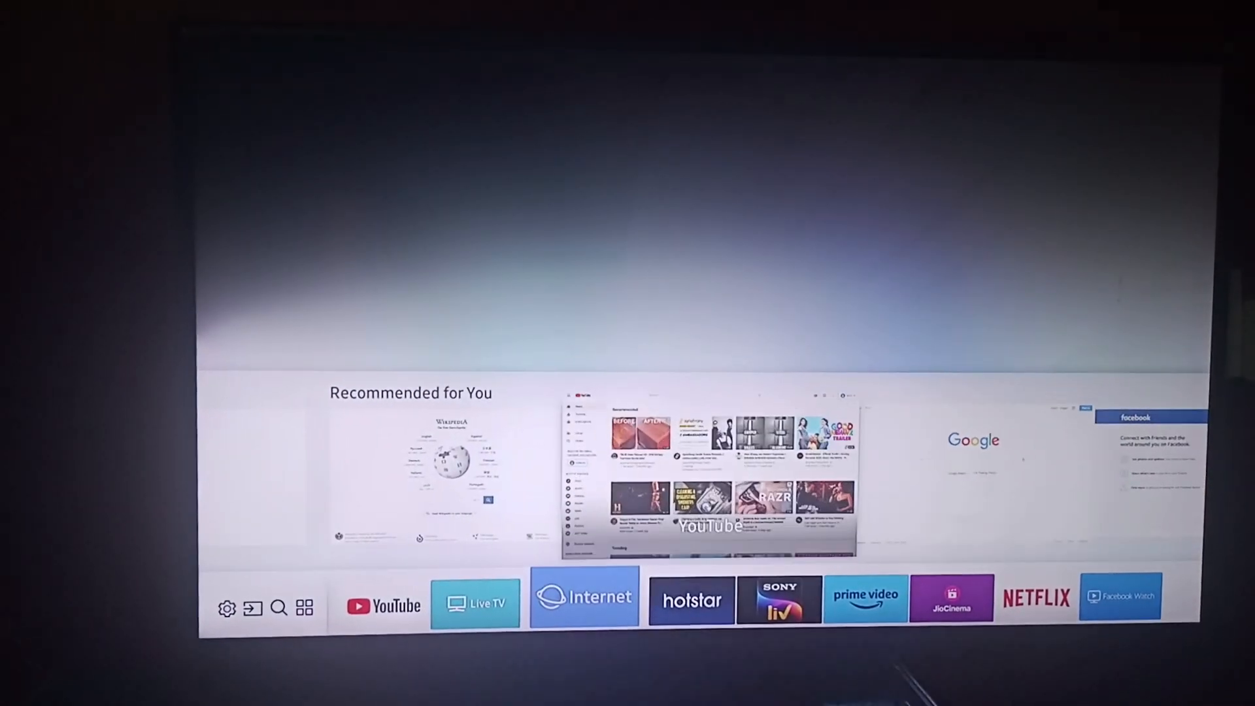
pyautogui.press('Left')
pyautogui.press('Left')
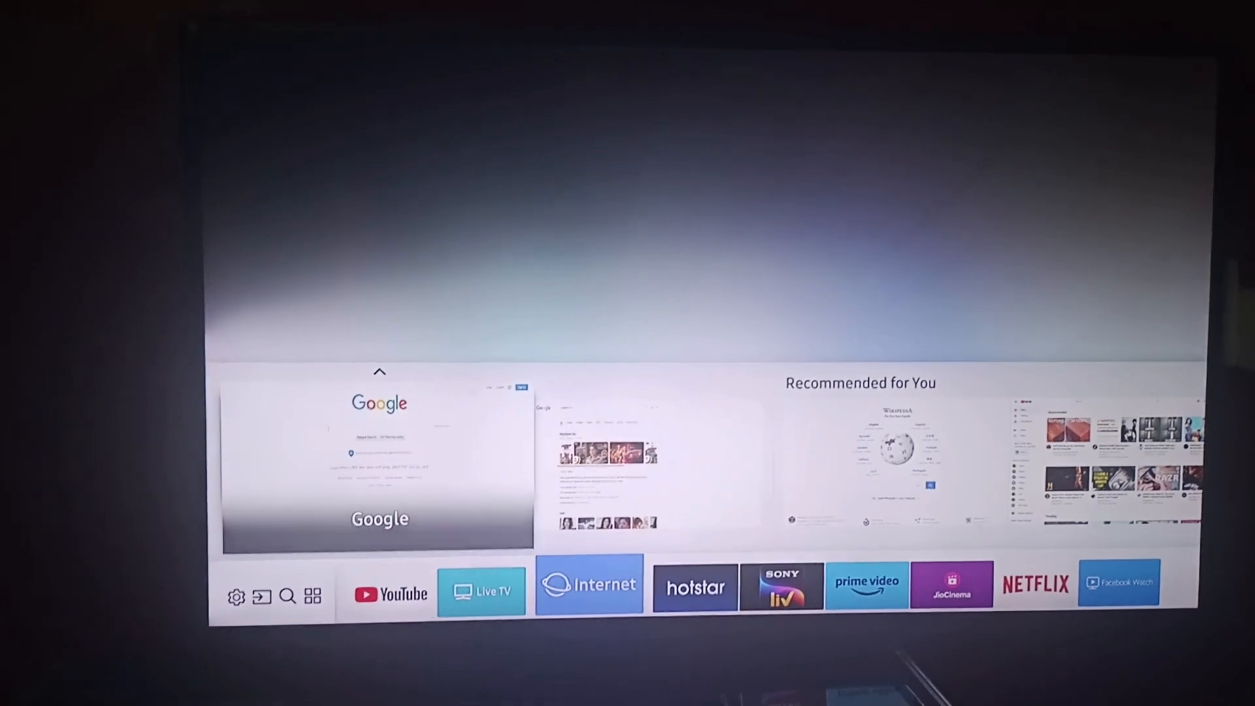
pyautogui.press('Right')
pyautogui.press('Right')
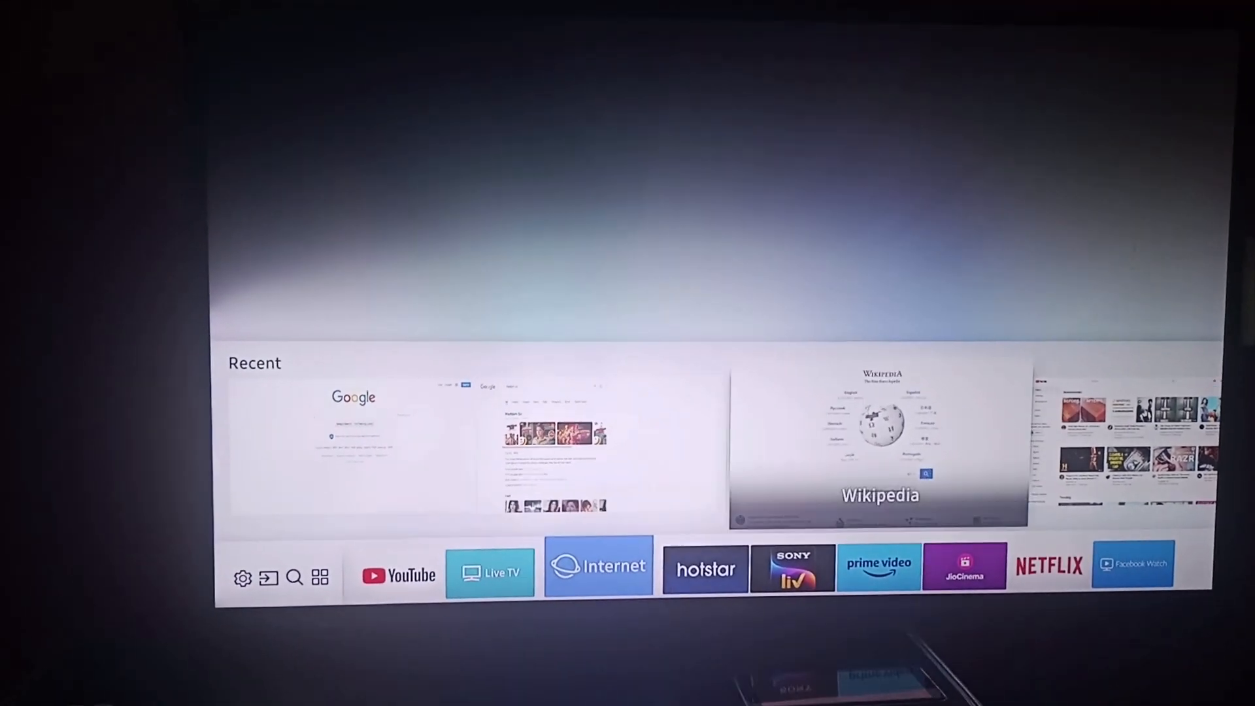
pyautogui.press('Right')
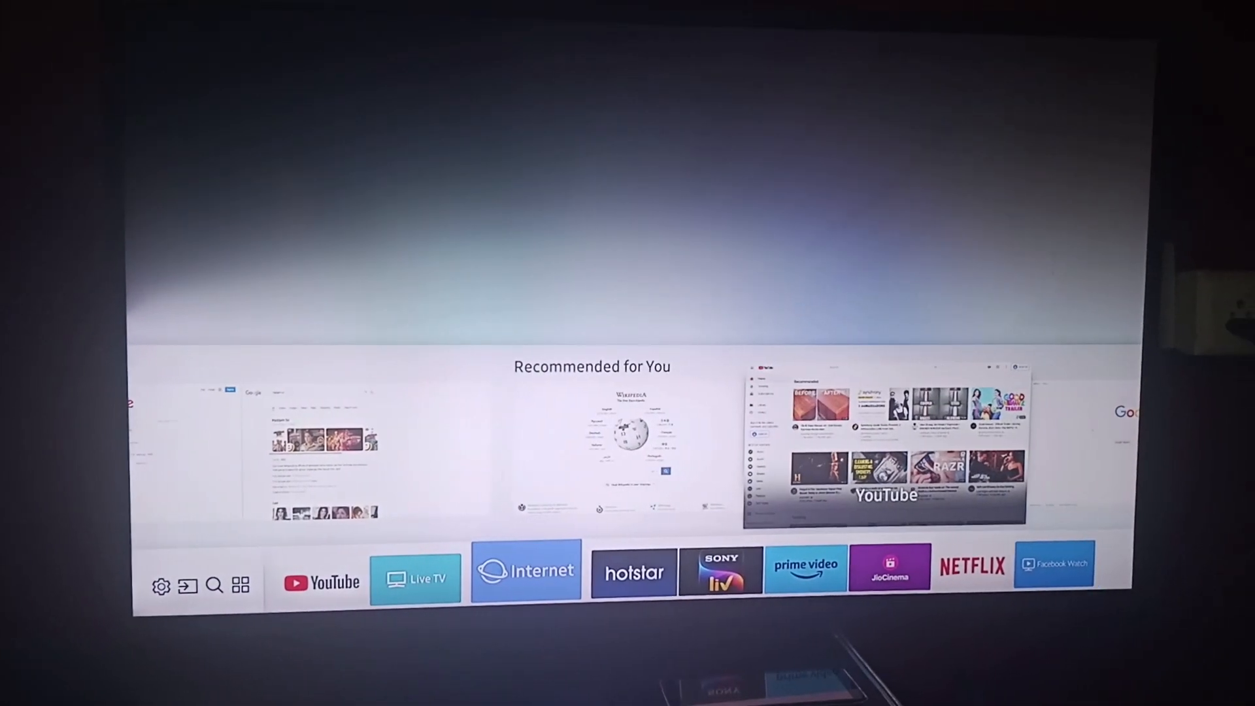
pyautogui.press('Right')
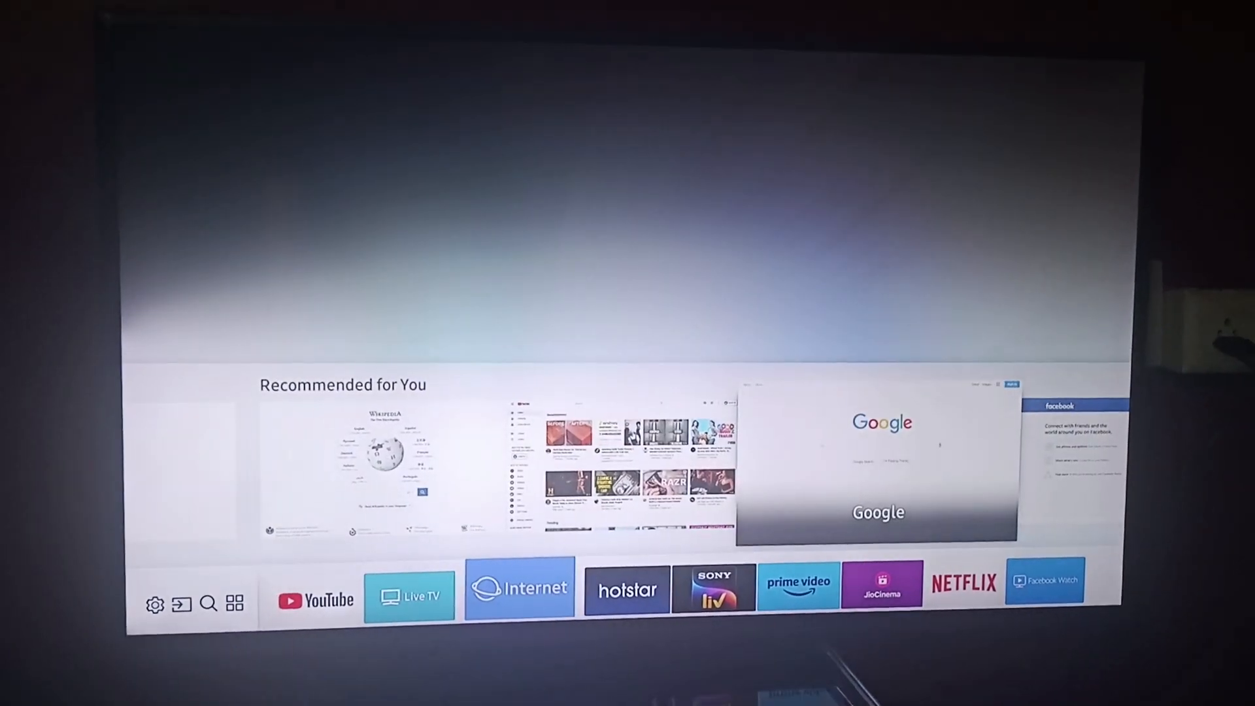
pyautogui.press('Right')
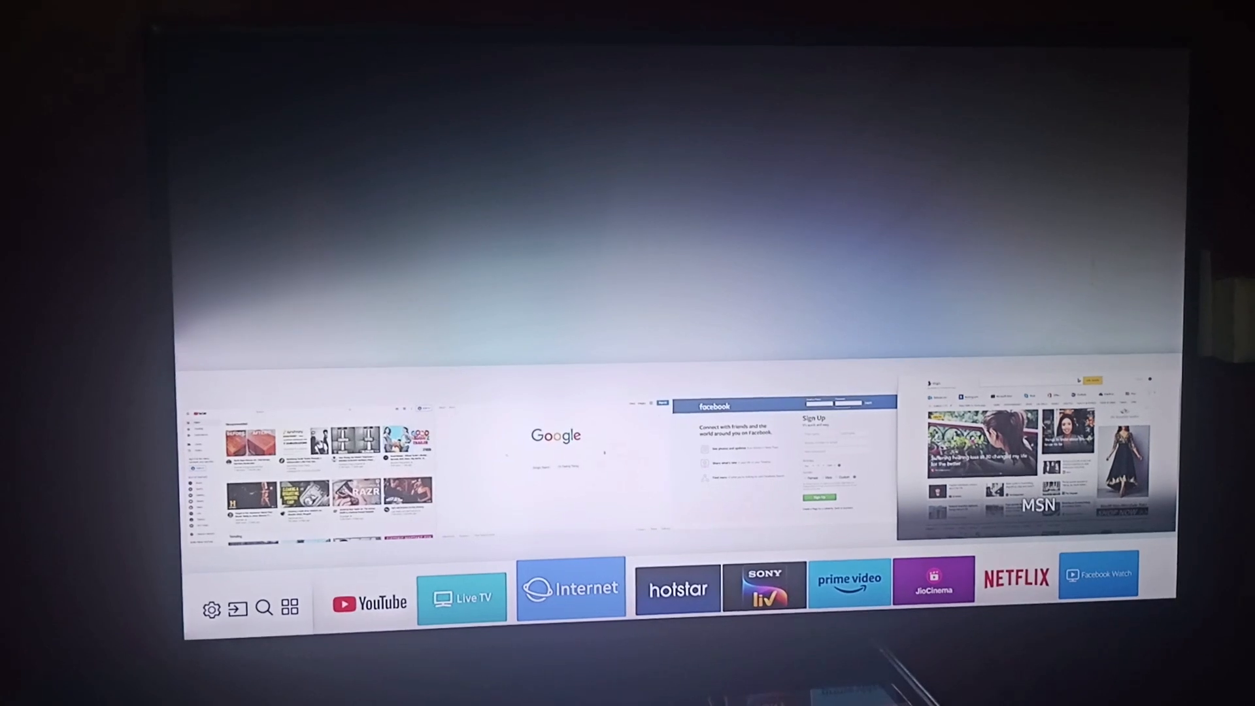
pyautogui.press('Left')
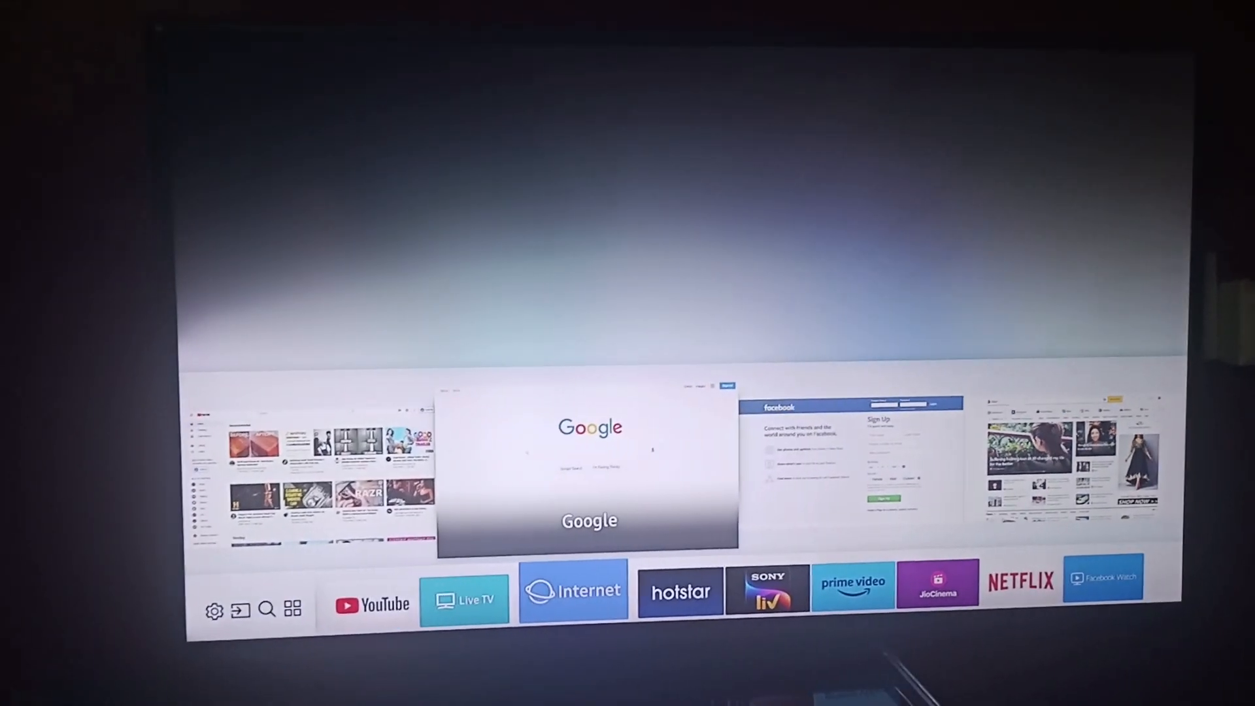
pyautogui.press('Left')
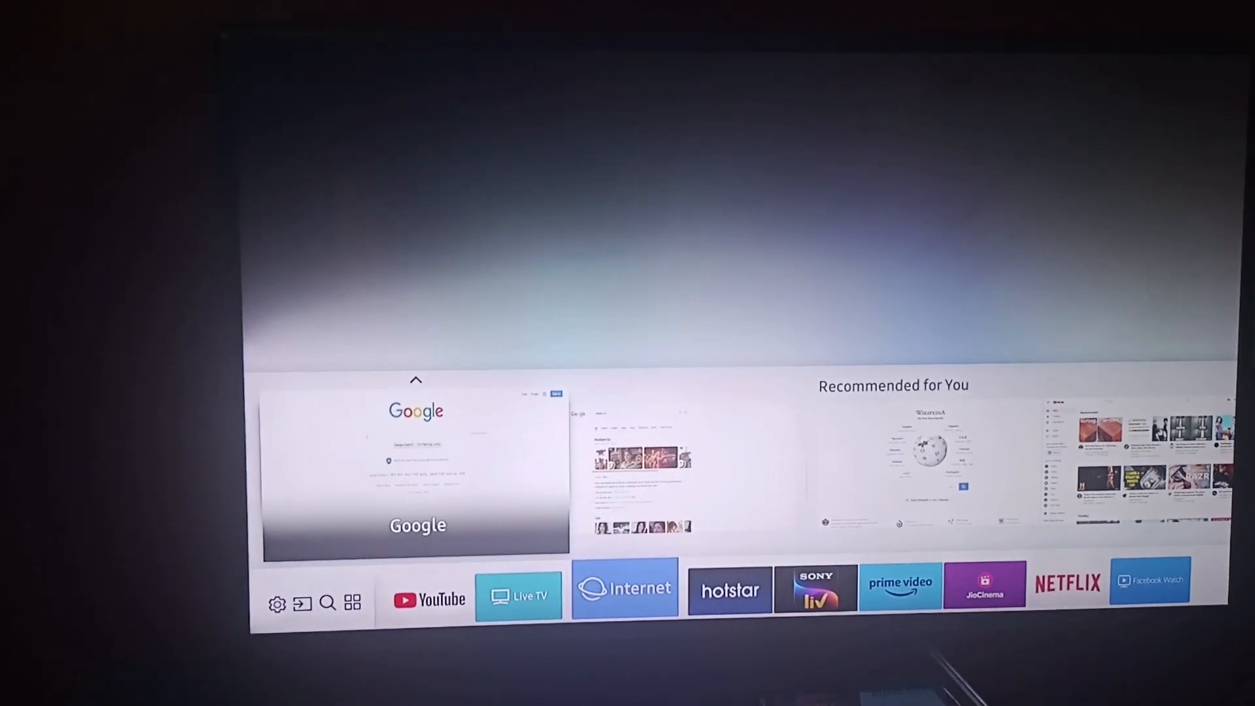
# Leave the site previews and reach the full TV Settings via the quick settings row.
pyautogui.press('Down')
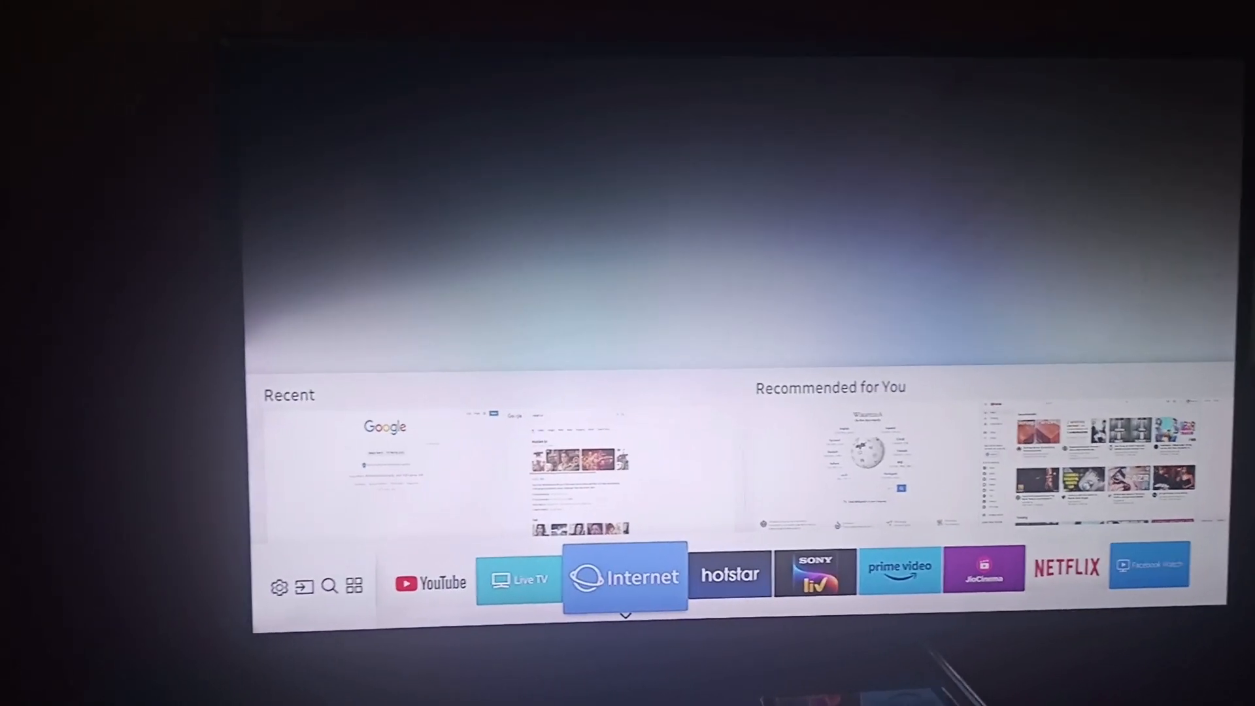
pyautogui.press('Left')
pyautogui.press('Left')
pyautogui.press('Left')
pyautogui.press('Left')
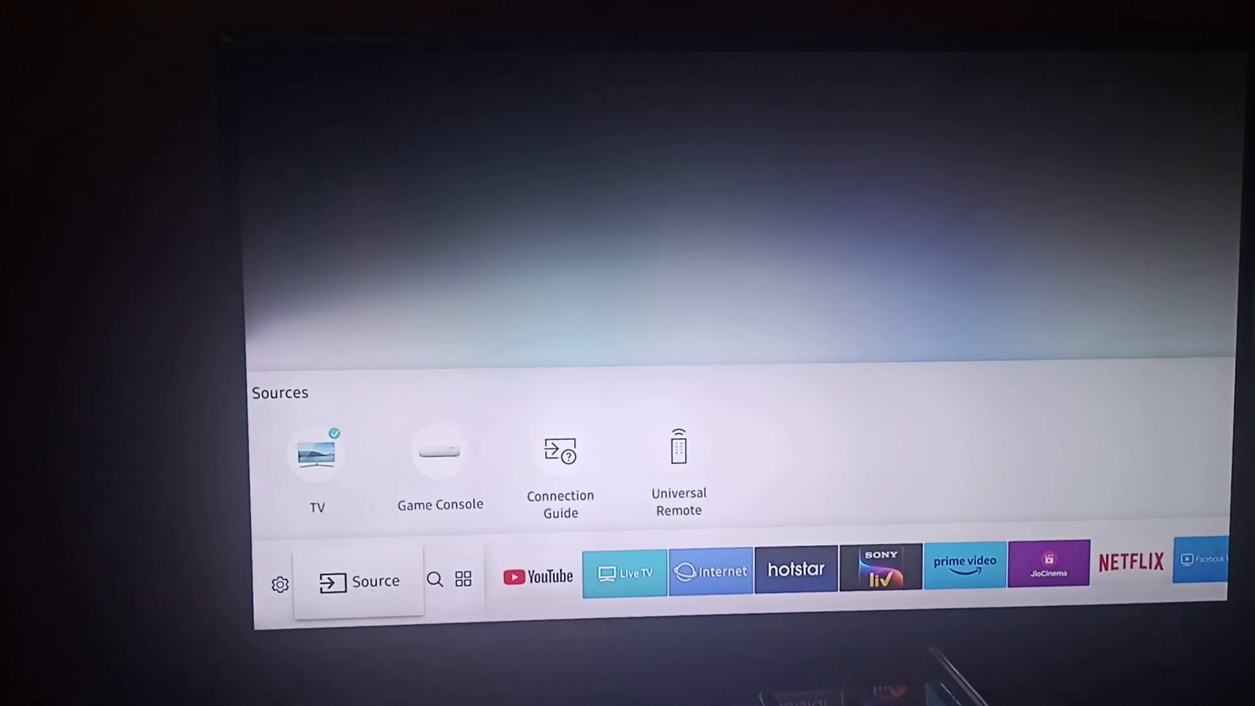
pyautogui.press('Left')
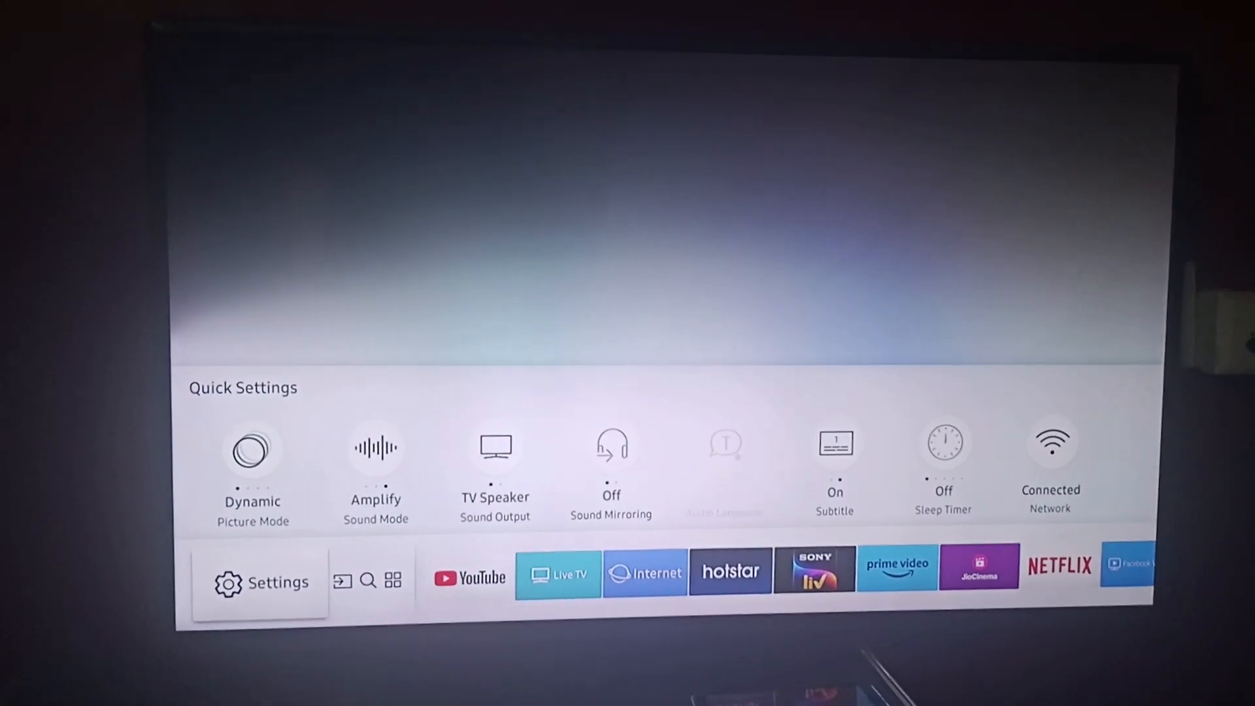
pyautogui.press('Return')
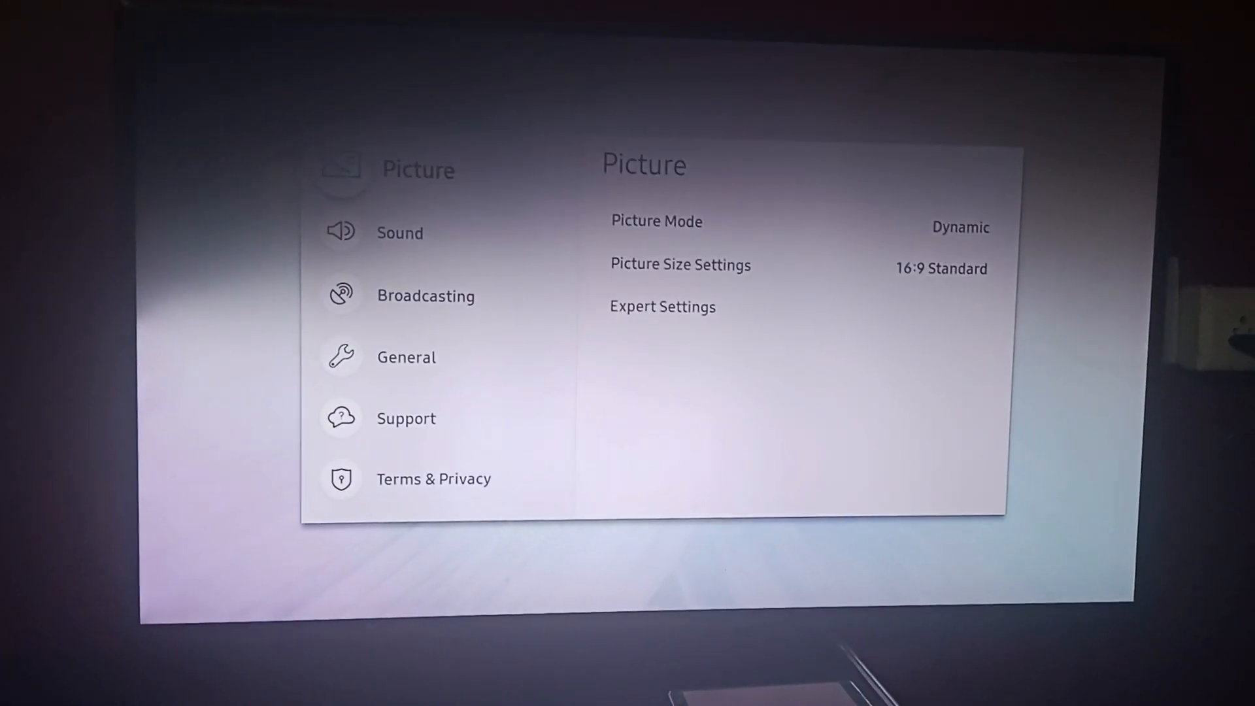
# Within Support settings, show About This TV with model code UA43M5570.
pyautogui.press('Down')
pyautogui.press('Down')
pyautogui.press('Down')
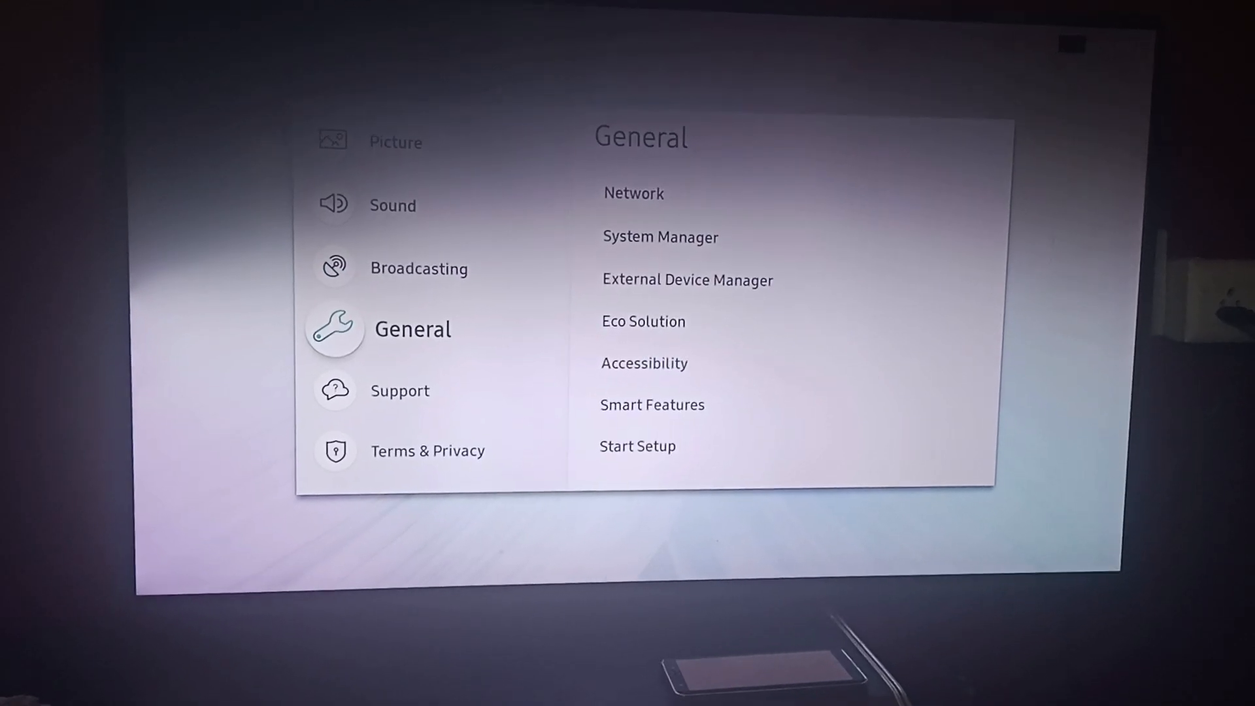
pyautogui.press('Down')
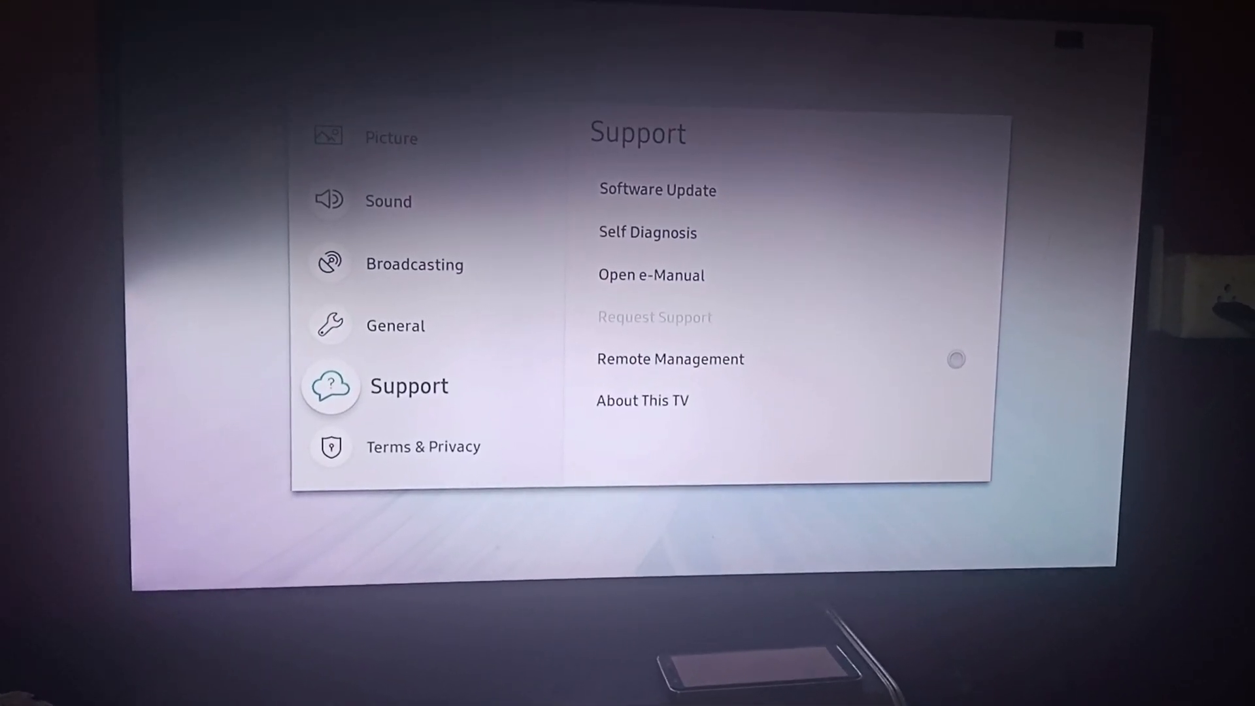
pyautogui.press('Return')
pyautogui.press('Down')
pyautogui.press('Down')
pyautogui.press('Down')
pyautogui.press('Down')
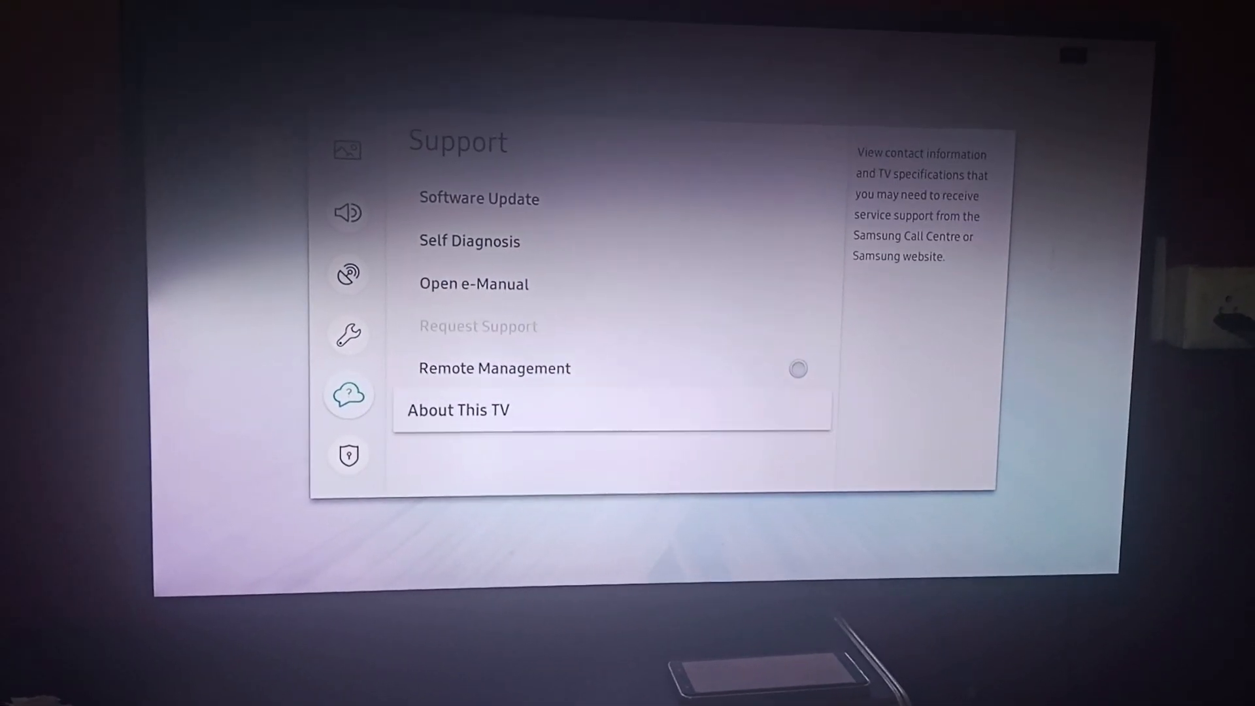
pyautogui.press('Return')
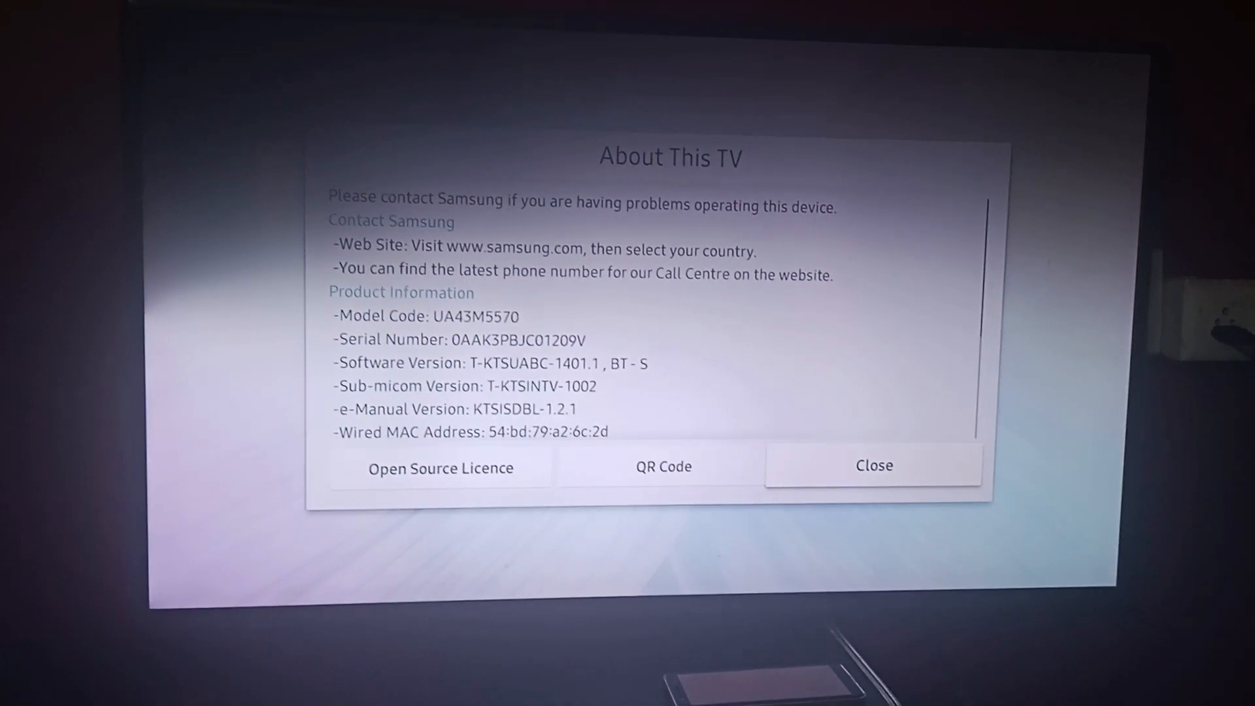
pyautogui.press('Down')
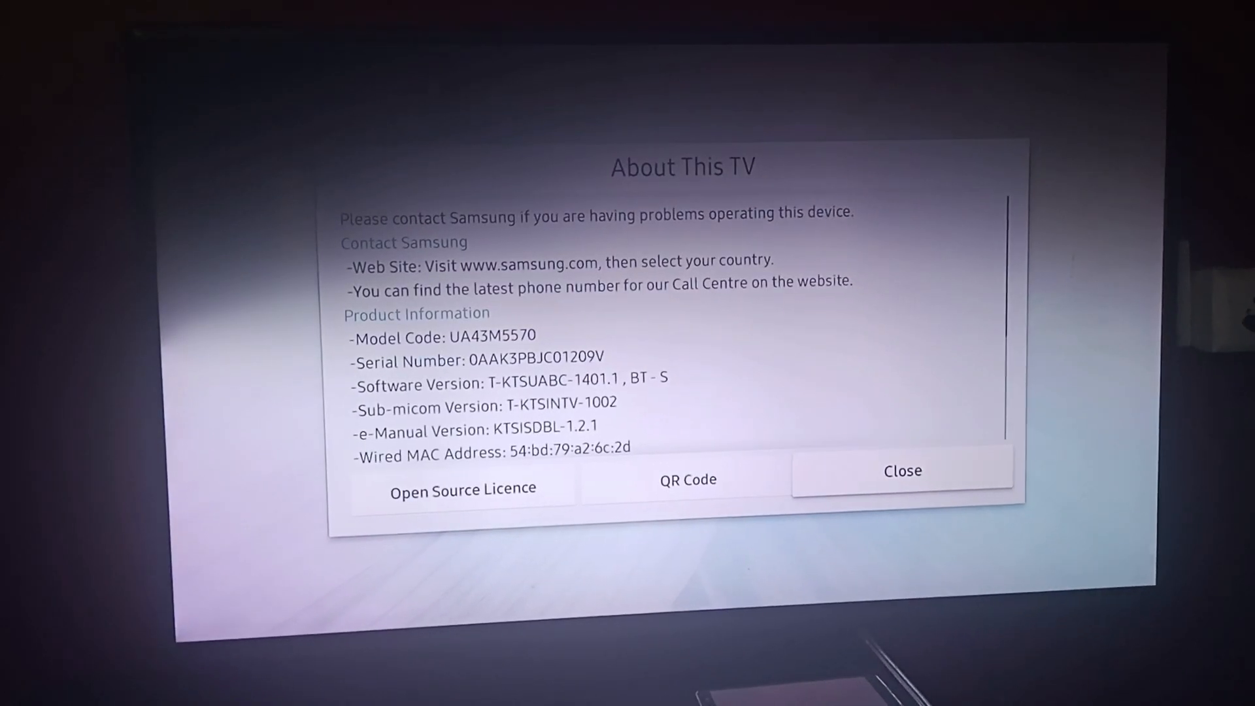
# Close the About This TV information panel, returning to the Support settings list.
pyautogui.press('Return')
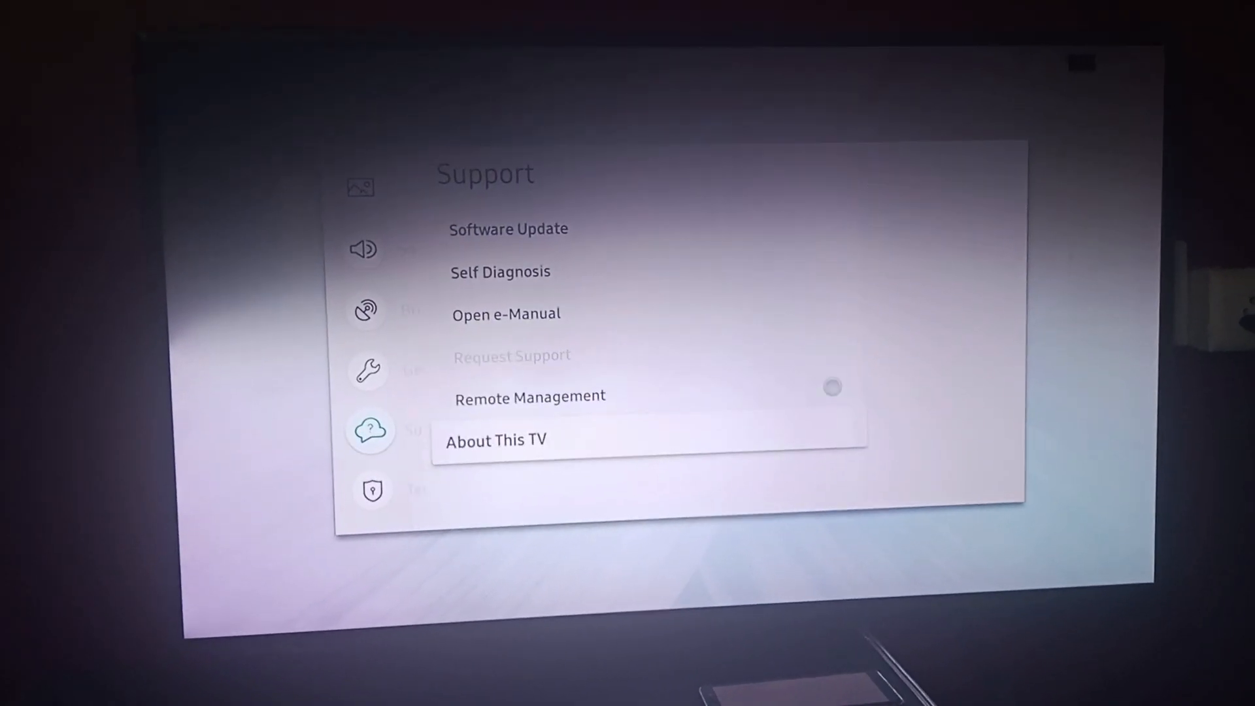